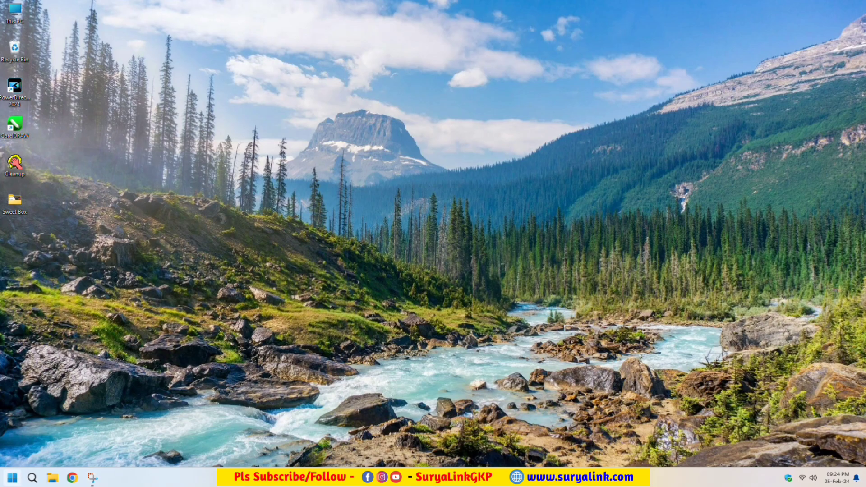
Go to Settings > Time & language > Language & region and begin adding a language
click(13, 478)
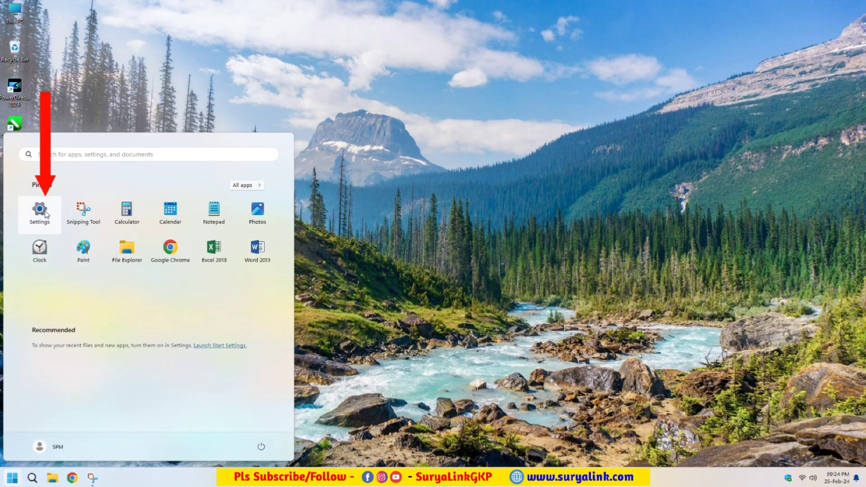
click(40, 212)
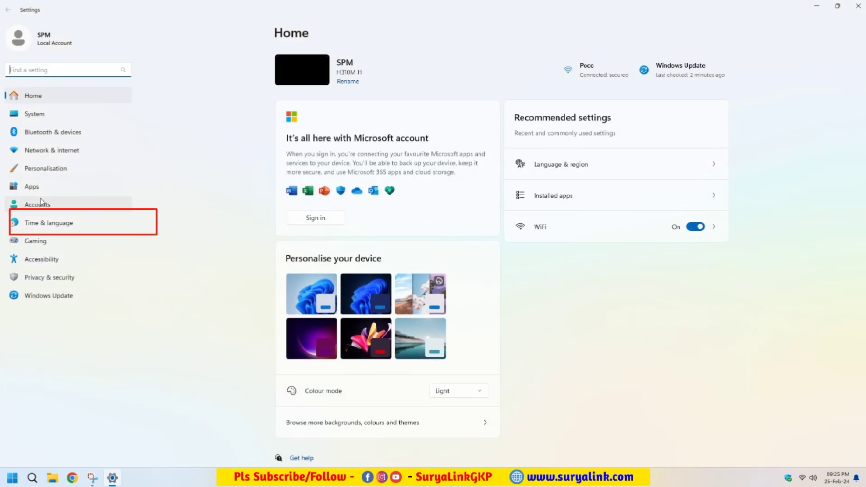
click(80, 225)
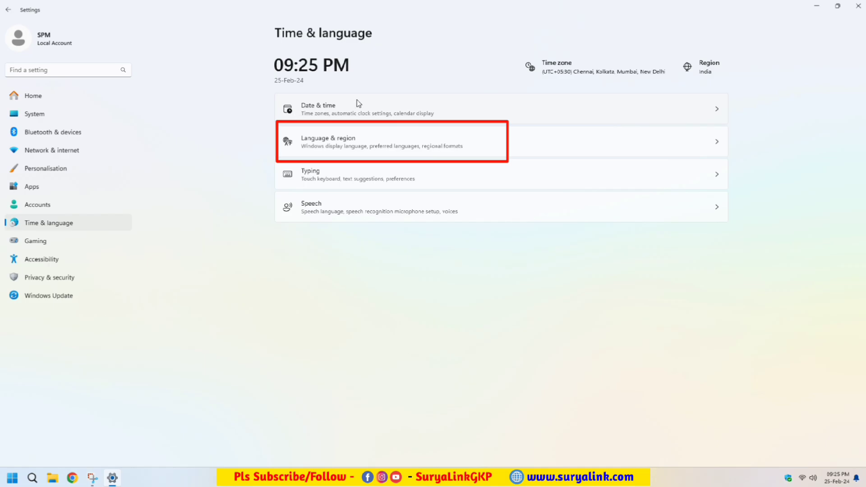
click(357, 150)
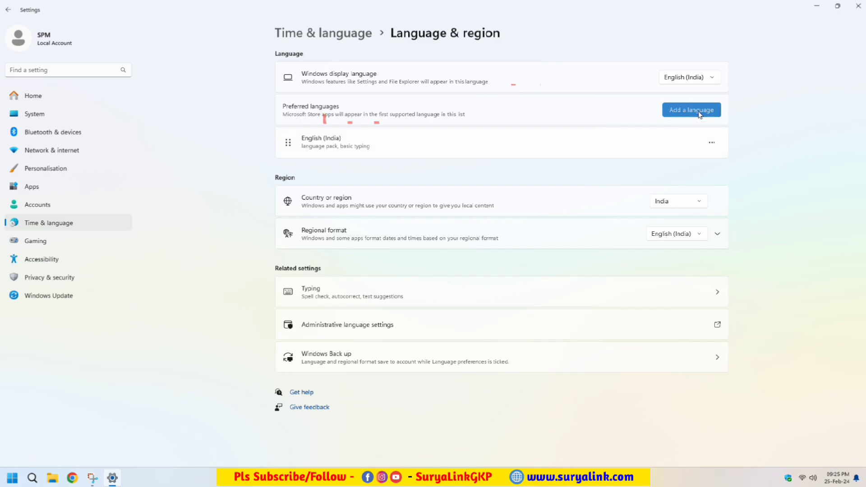
click(700, 115)
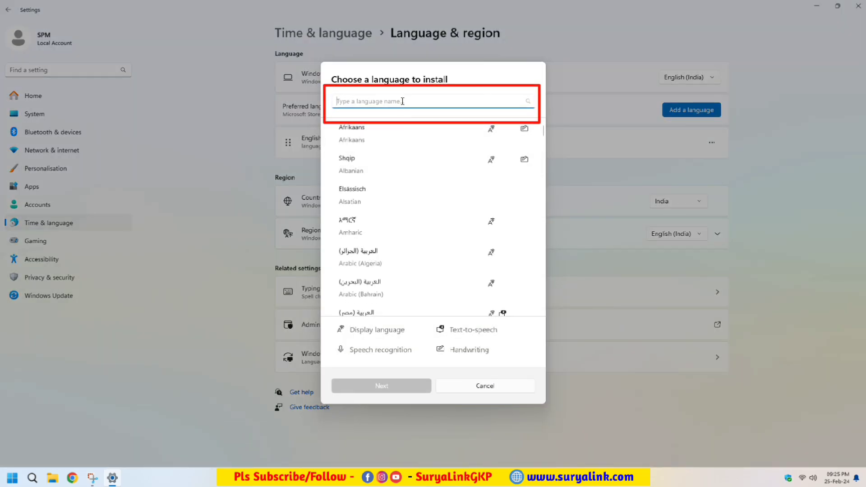
Search for 'hindi', select Hindi, and install it with its default optional features
text(hindi)
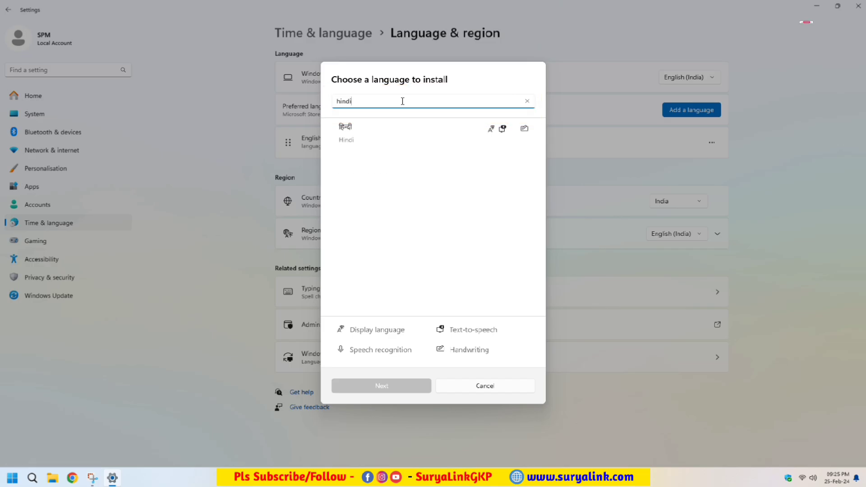
click(364, 141)
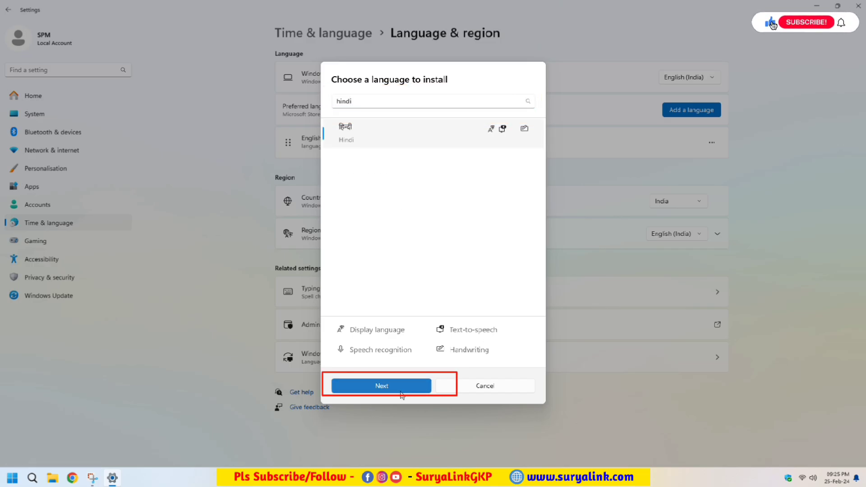
click(401, 391)
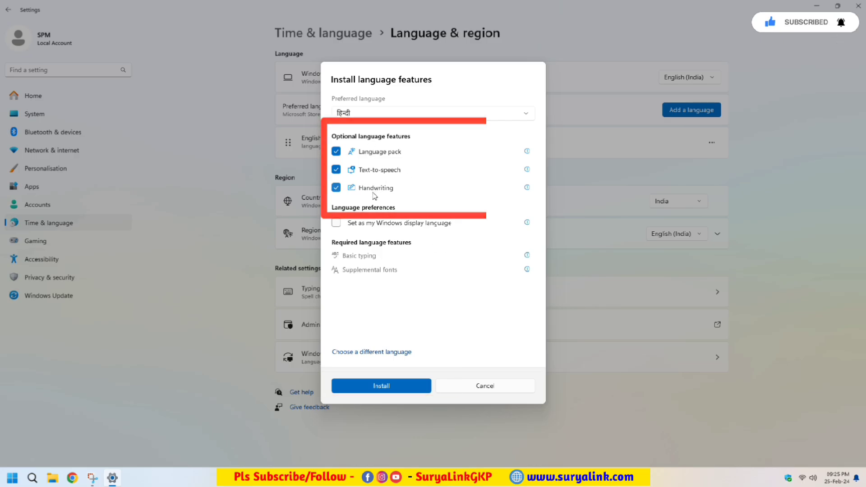
click(375, 382)
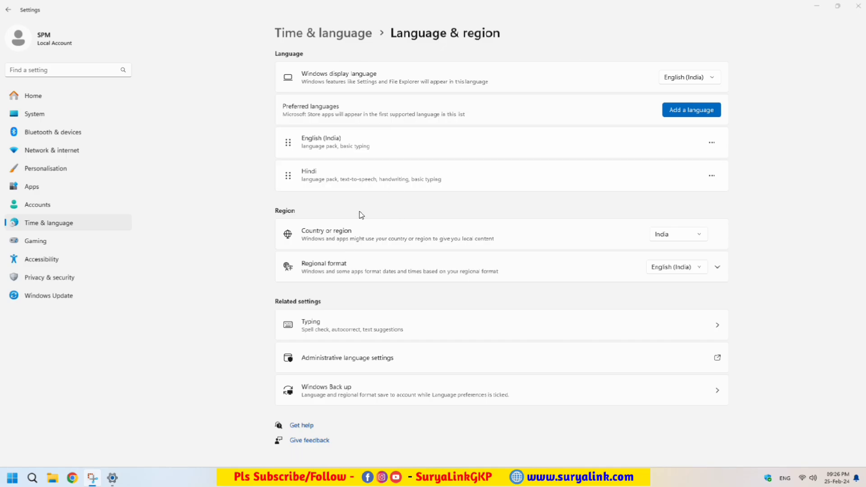
Add the Hindi Phonetic keyboard in Hindi's language options
click(713, 176)
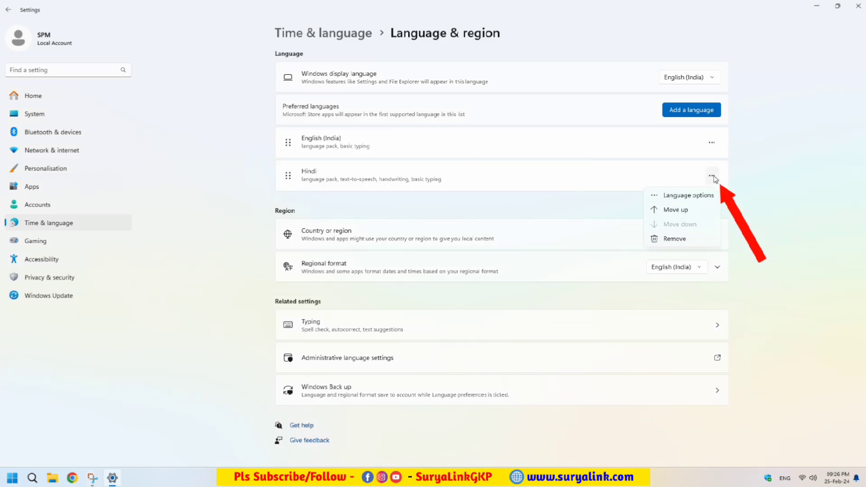
click(688, 195)
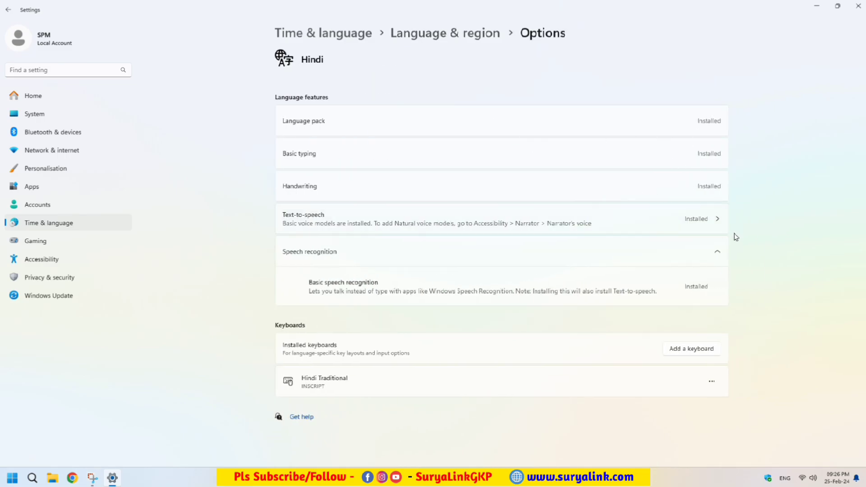
click(686, 264)
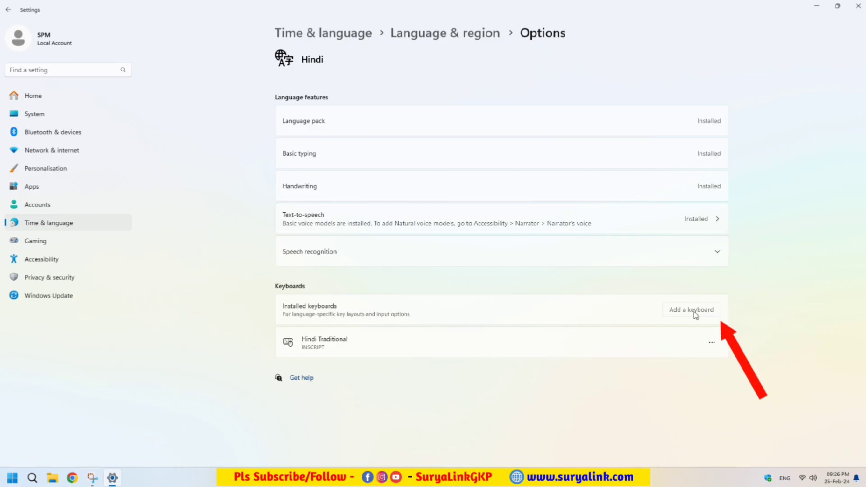
click(705, 310)
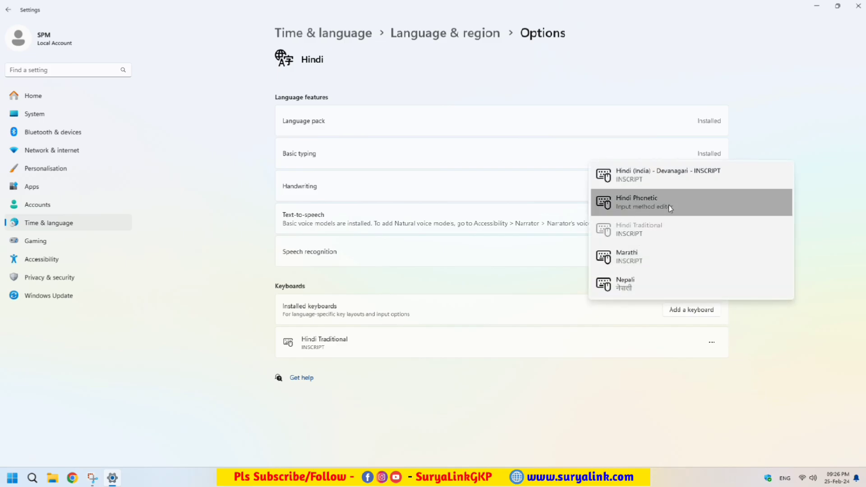
click(645, 208)
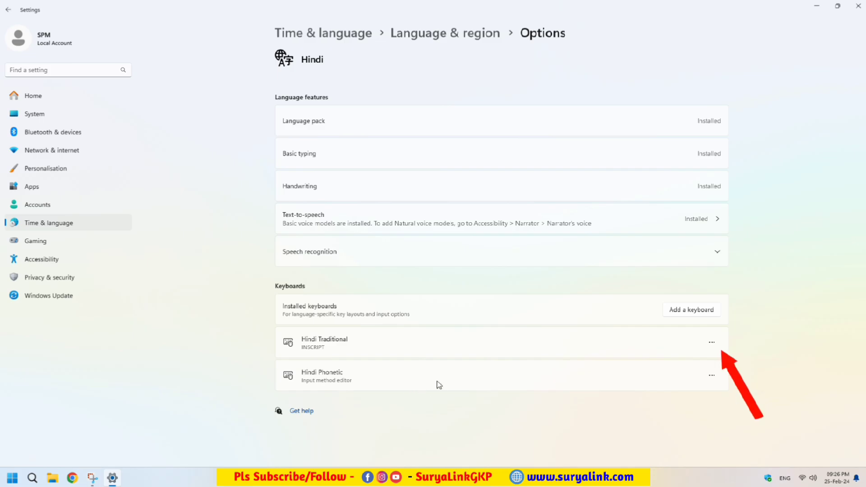
Remove the Hindi Traditional keyboard and minimize Settings
click(711, 344)
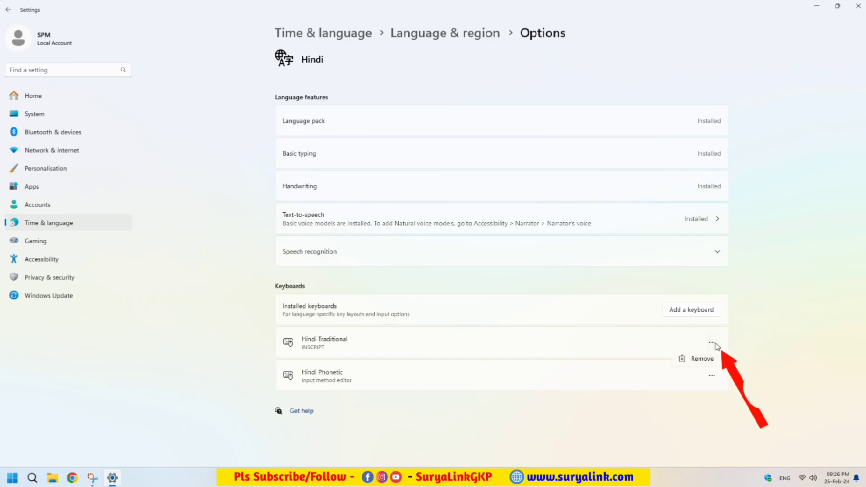
click(699, 363)
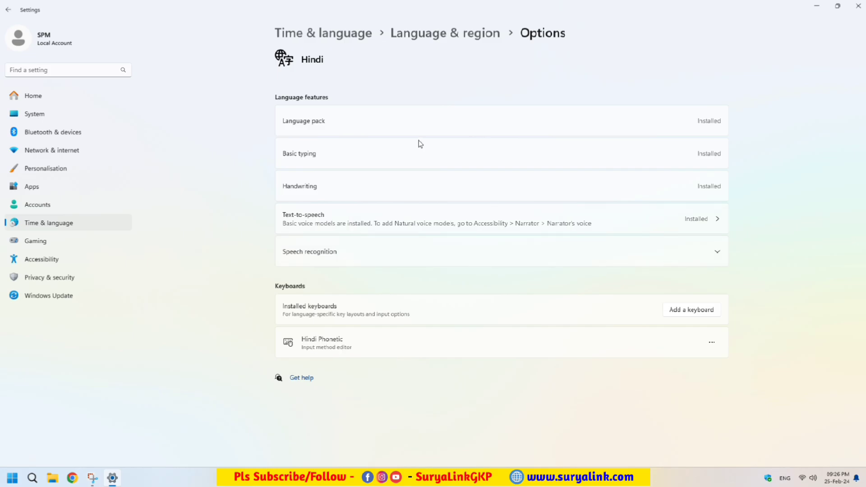
click(817, 8)
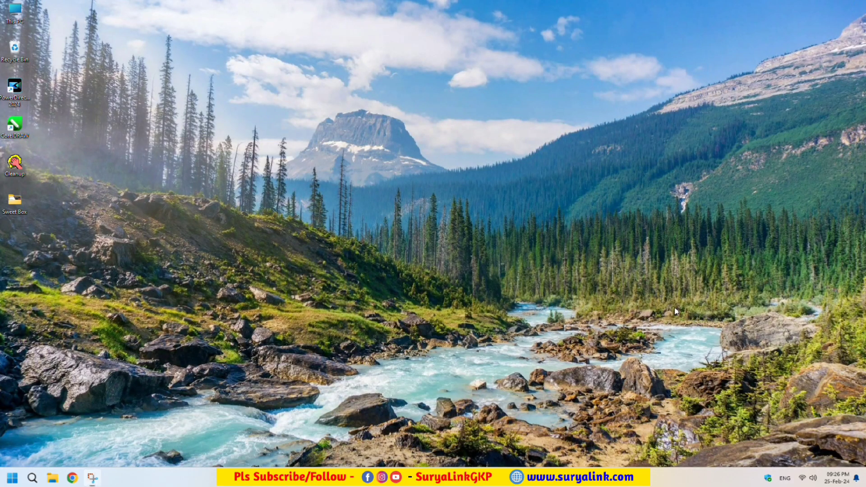
Check that the taskbar keyboard list shows Hindi Phonetic, then launch Word 2013
click(783, 480)
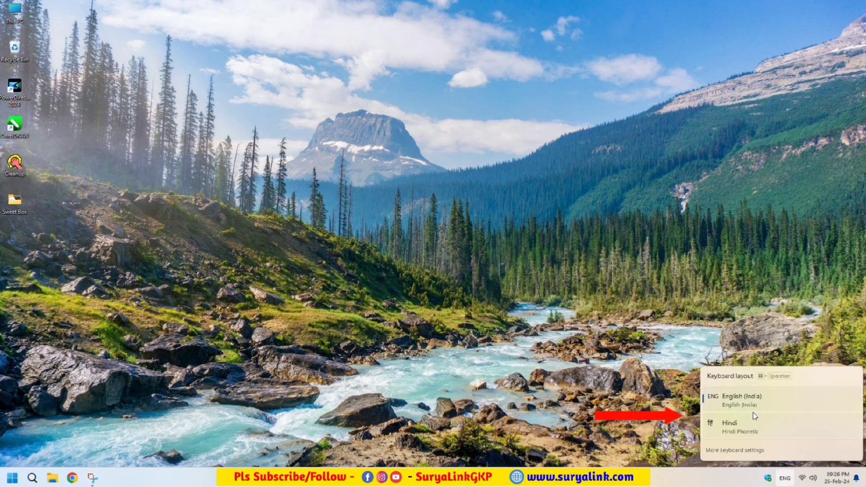
click(517, 333)
click(12, 478)
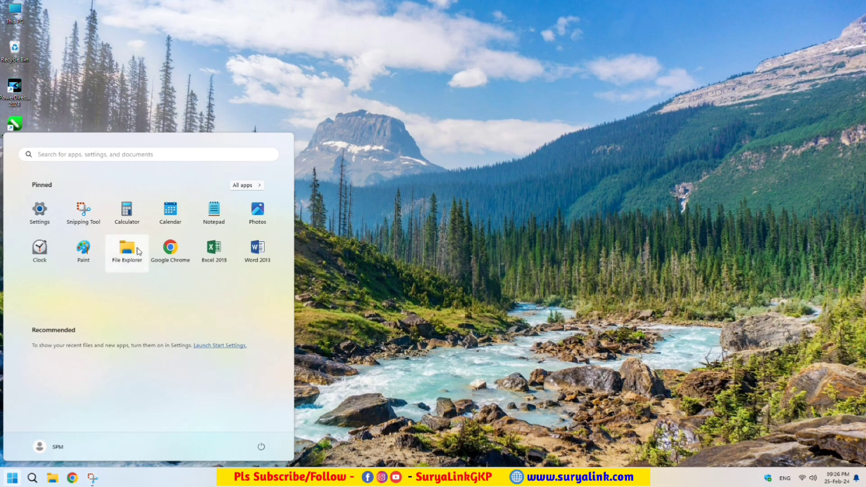
click(258, 248)
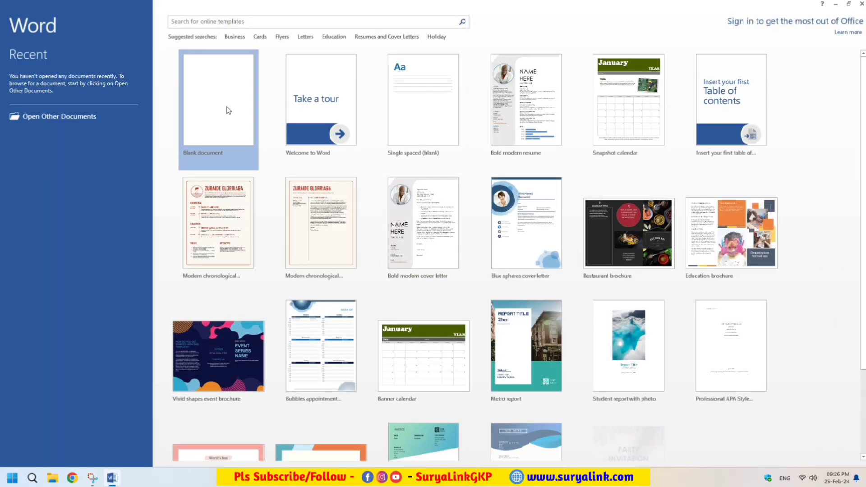
Type 'Hello Dosto, Pls Subscribe Us' in a new blank document and switch input to Hindi Phonetic
click(242, 130)
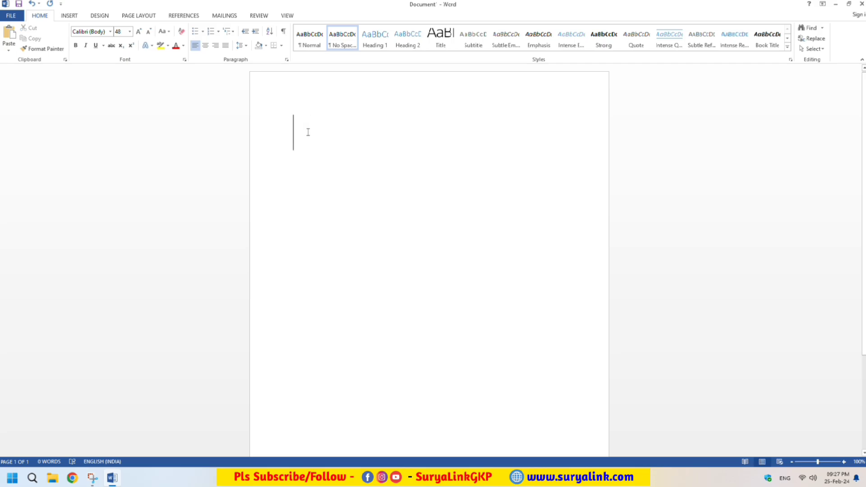
text(Hello Dosto)
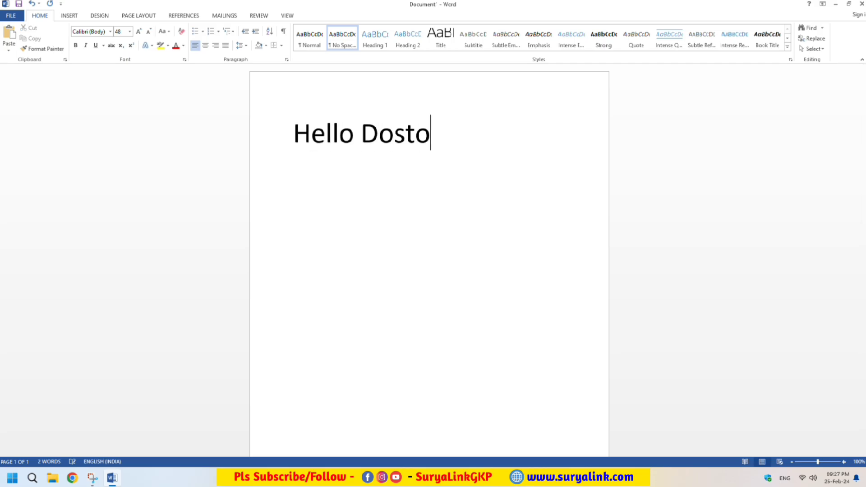
text(, Pls Sub)
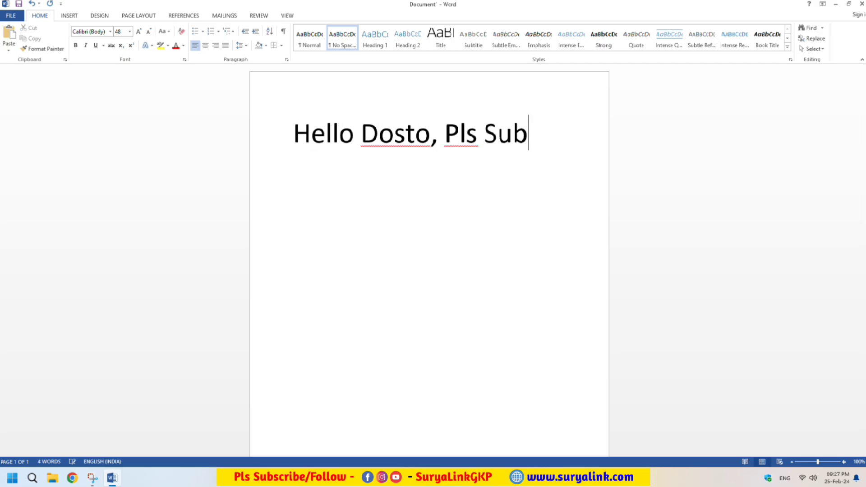
text(scribe Us)
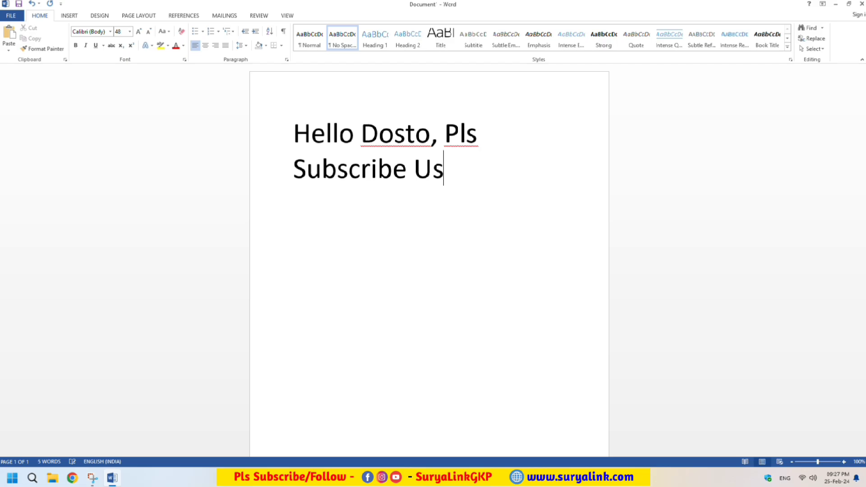
click(785, 478)
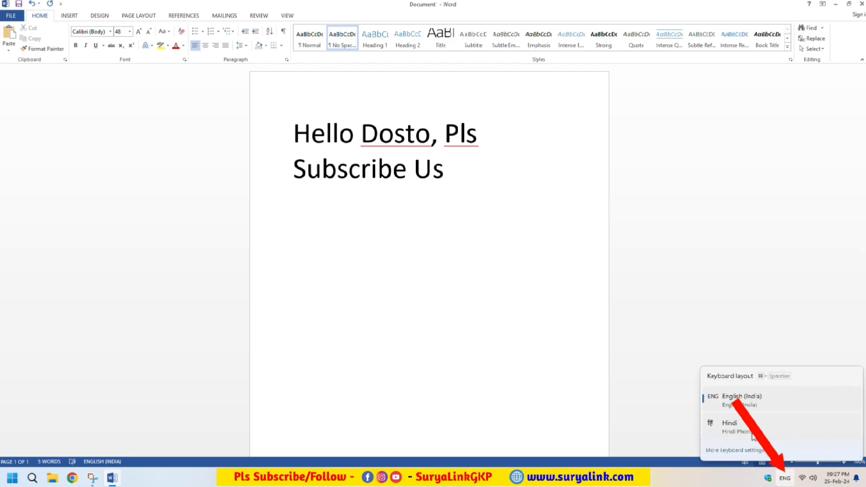
click(740, 422)
Type हैलो फ्रेंड, प्लीज सब्सक्राइब us and मै कौन हु in Hindi, then close Word
text(Helo)
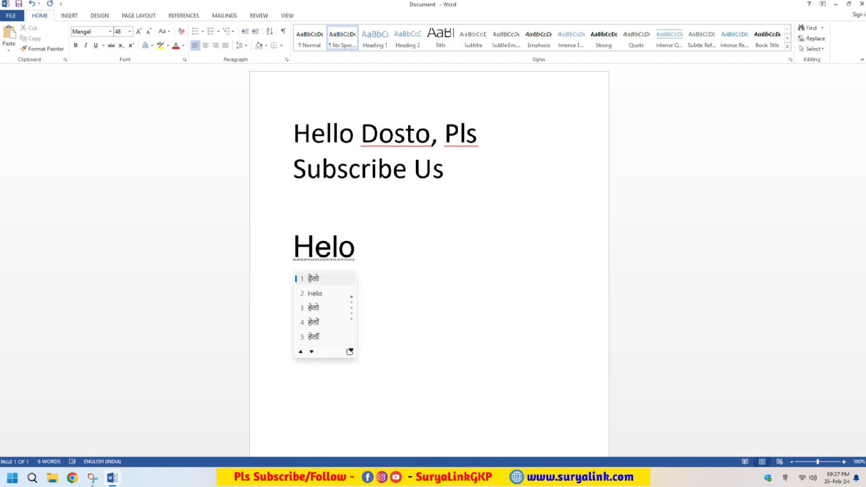
text(हैलो frend)
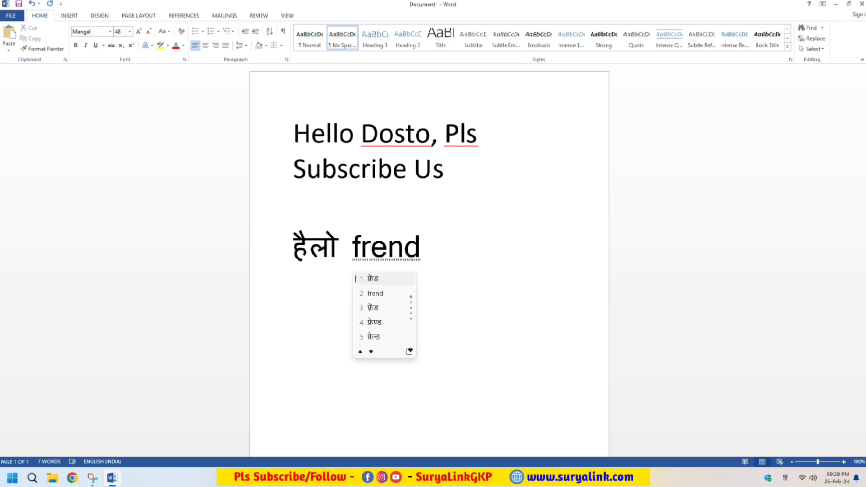
key(BackSpace)
key(BackSpace)
key(BackSpace)
key(BackSpace)
key(BackSpace)
text(फ्रेंड , Pl)
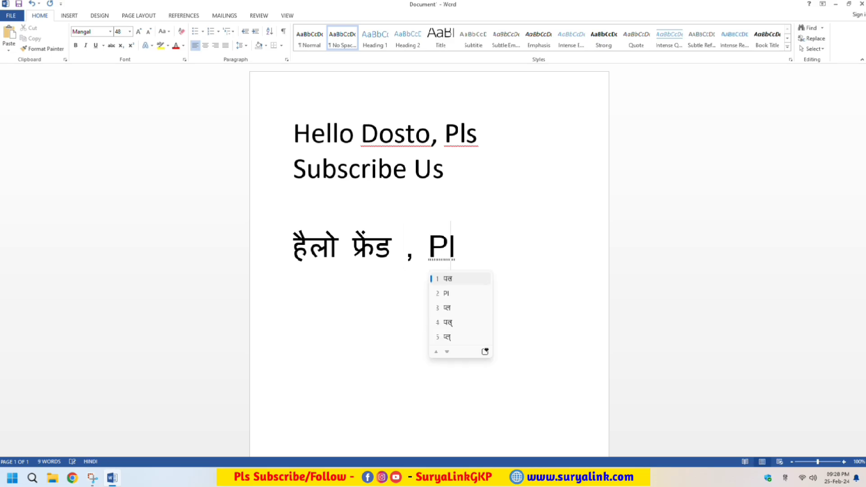
key(BackSpace)
text(lij )
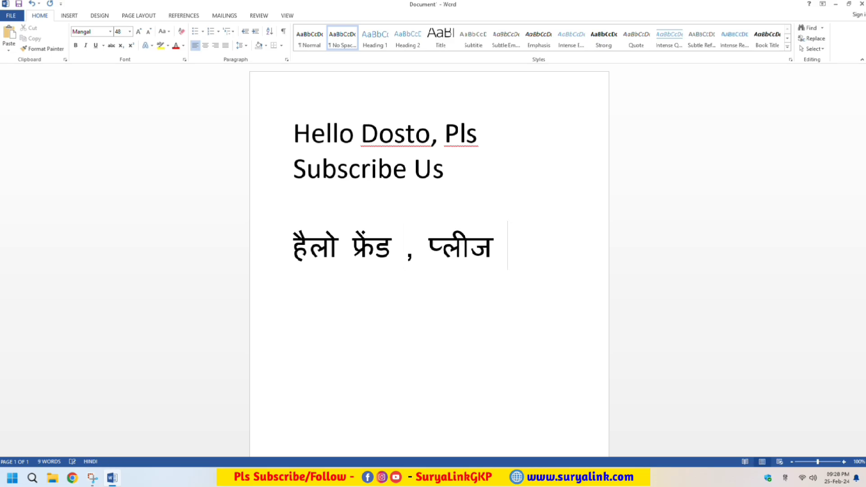
text(subscribe)
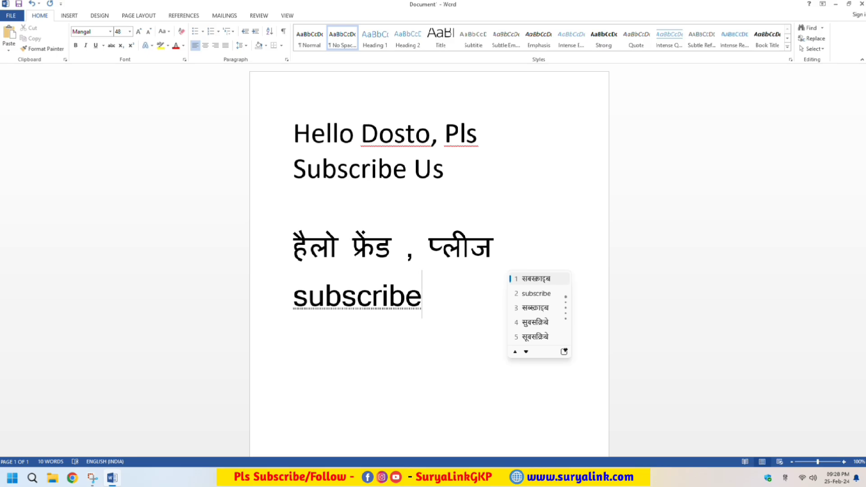
text( US)
key(Down)
text(\)
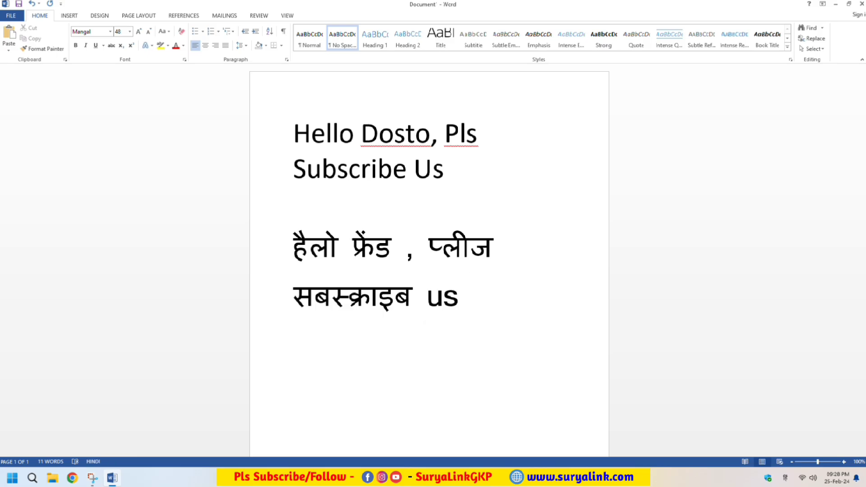
text(Mai5)
text( koun hu)
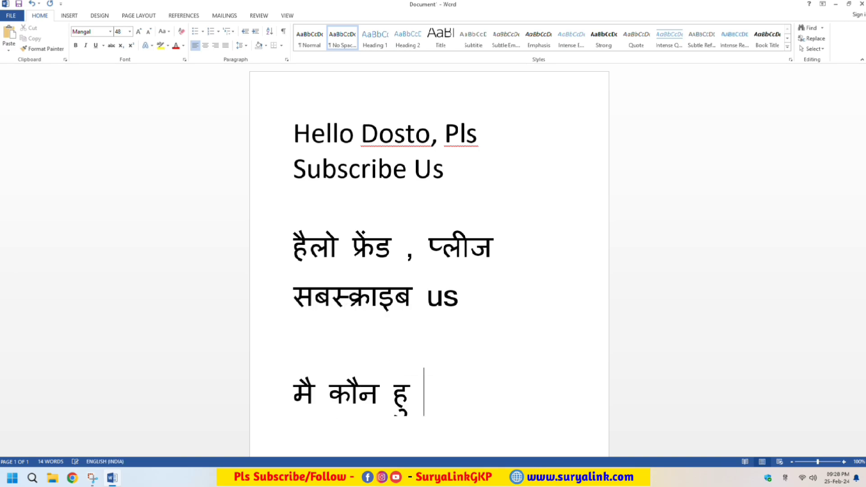
key(alt+F4)
Discard the Word document, launch CorelDRAW, and type enlarged Hindi text मै कौन हु
click(439, 253)
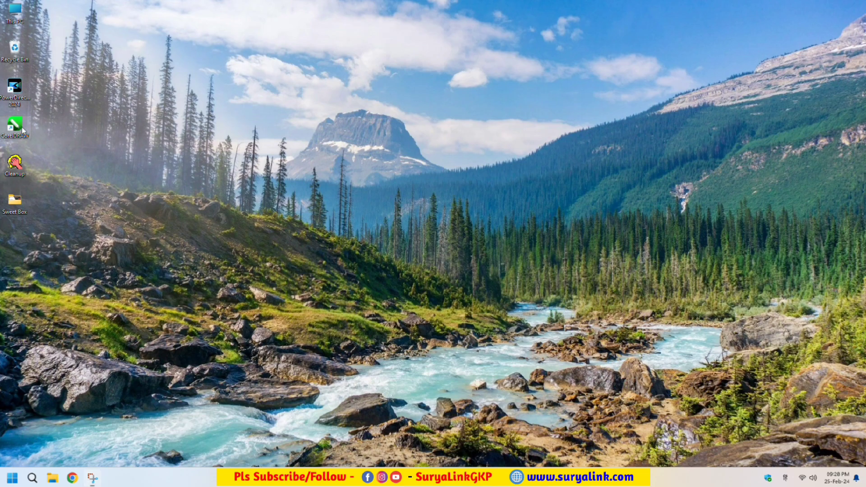
double_click(22, 130)
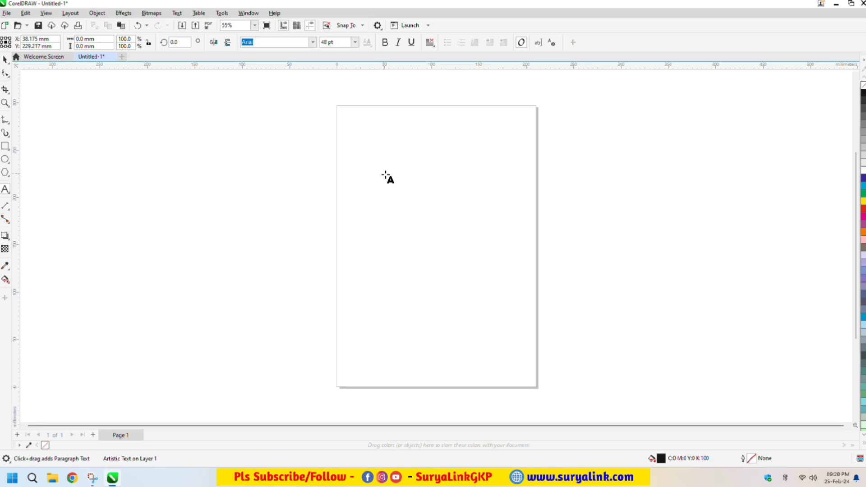
click(373, 174)
text(m)
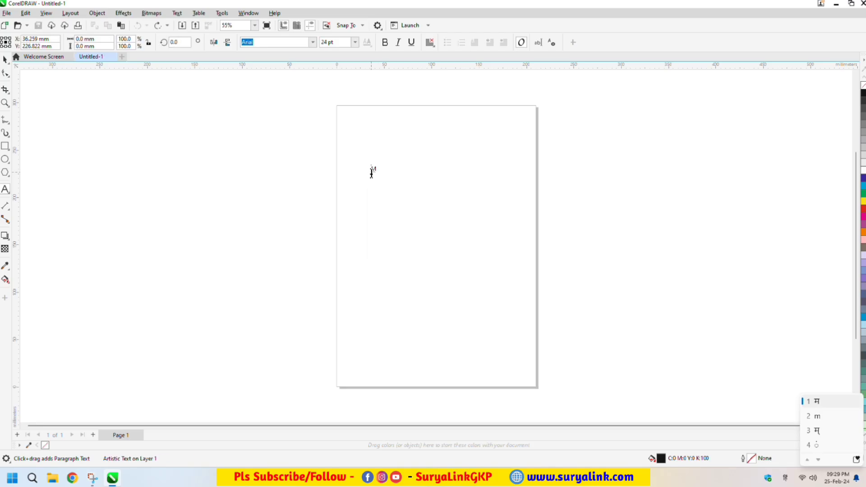
text(ai)
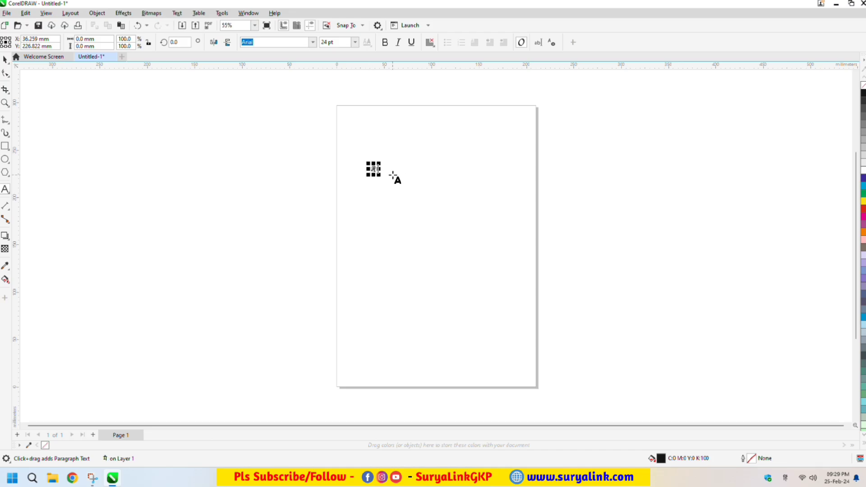
drag(389, 176, 421, 201)
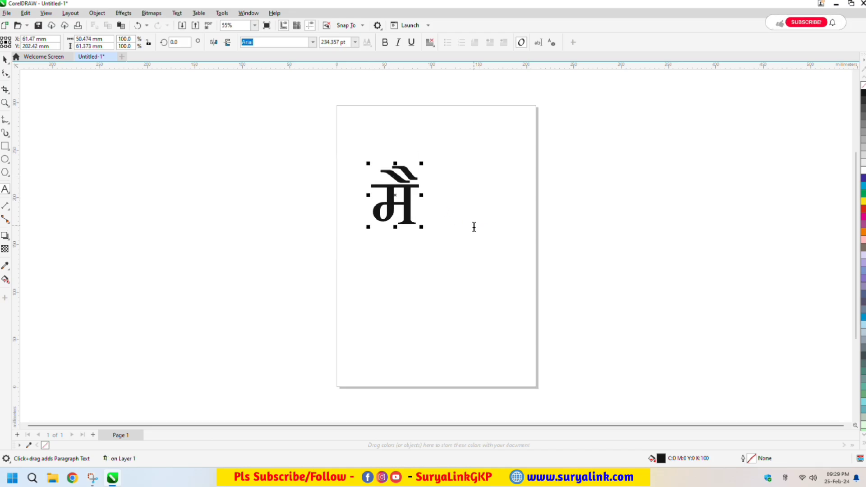
text(kaun hu)
key(space)
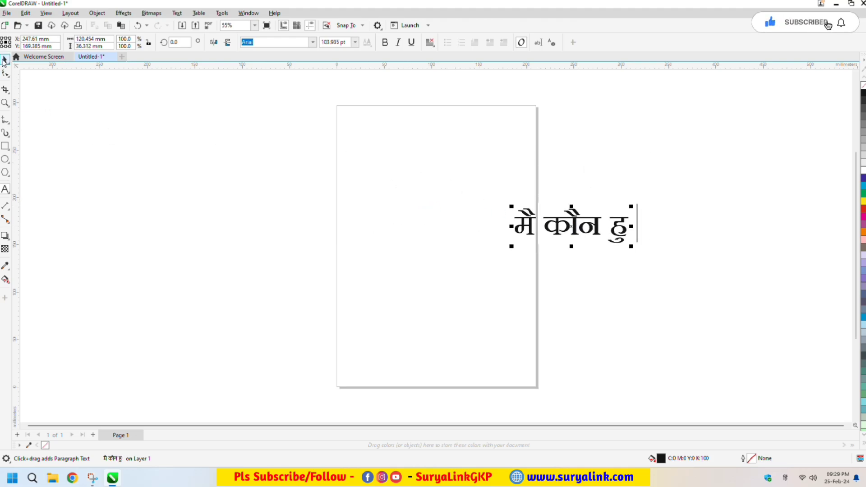
Move the Hindi text to the page bottom and spread several copies around the page
click(5, 59)
drag(577, 223, 434, 369)
click(433, 370)
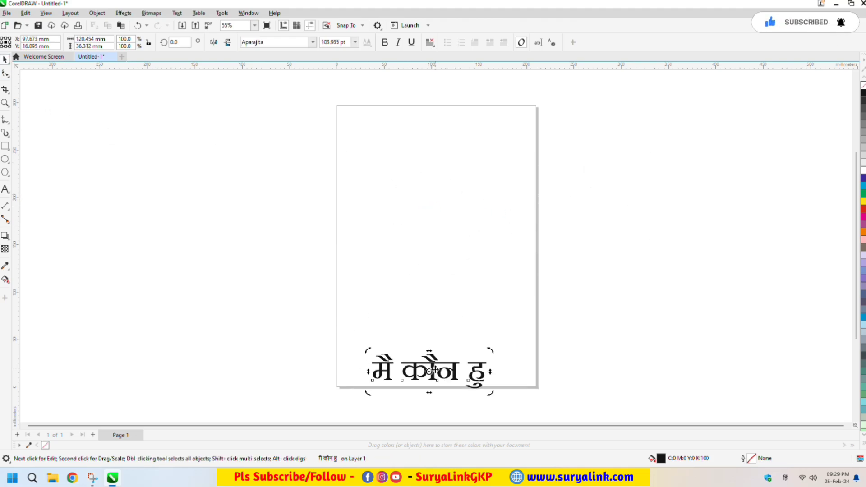
key(ctrl+d)
key(ctrl+d)
key(ctrl+d)
key(ctrl+d)
key(ctrl+d)
key(ctrl+d)
key(ctrl+d)
key(ctrl+d)
key(ctrl+d)
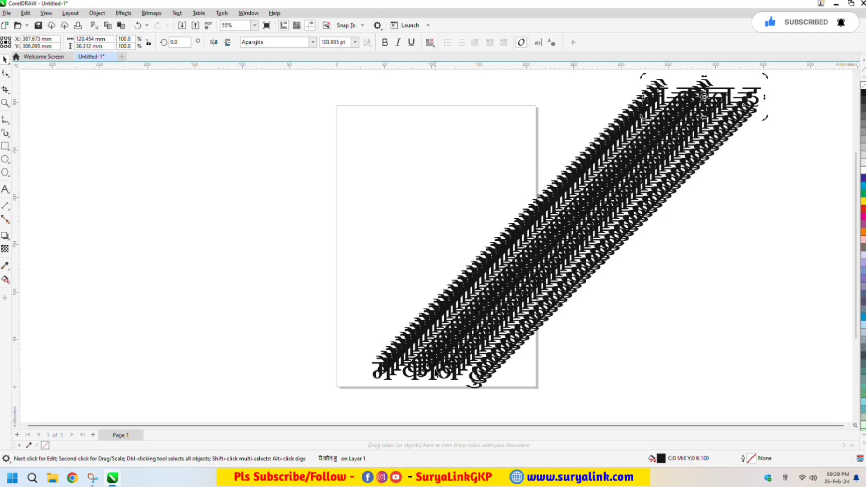
scroll(545, 305, up, 3)
scroll(545, 304, up, 2)
scroll(545, 304, down, 6)
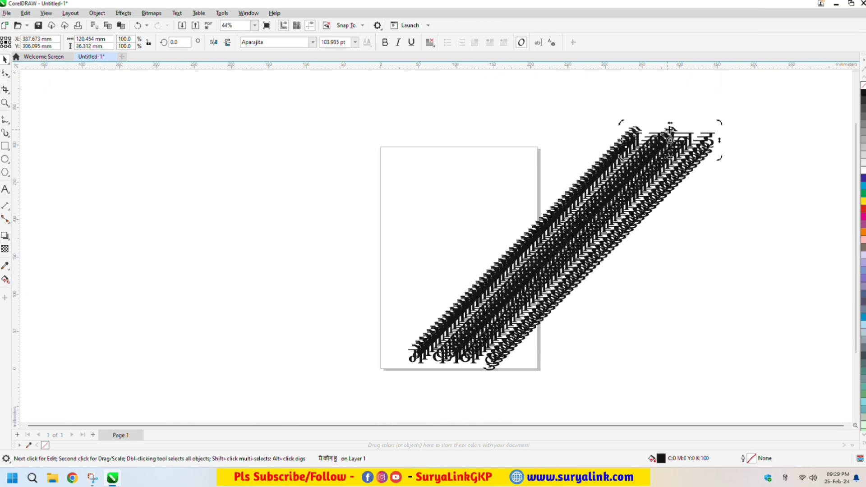
key(ctrl+v)
mouse_move(660, 144)
mouse_down()
mouse_move(270, 277)
mouse_move(312, 159)
mouse_up()
mouse_move(658, 147)
mouse_down()
mouse_move(400, 256)
mouse_move(419, 123)
mouse_move(458, 255)
mouse_up()
Select all the Hindi text copies and delete them
click(121, 140)
drag(715, 317, 757, 399)
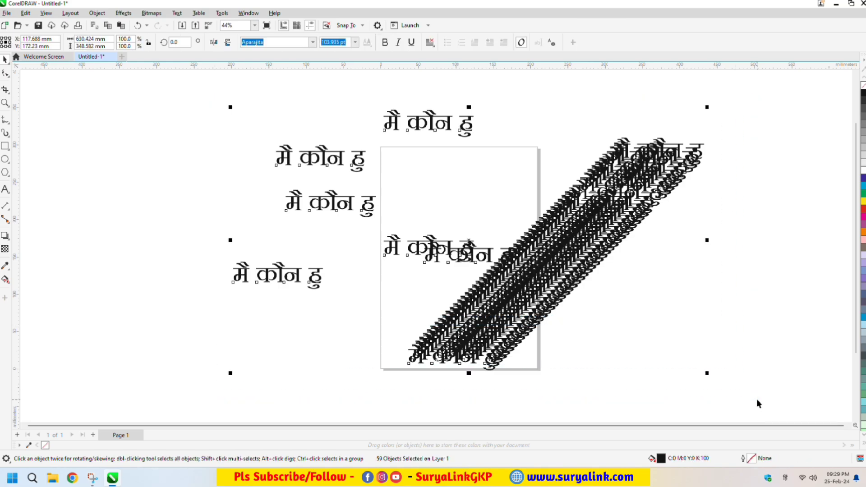
key(Delete)
Type हैलो फ्रेंड प्लीज सब्सक्राइब us on the page and scale the text up
click(6, 190)
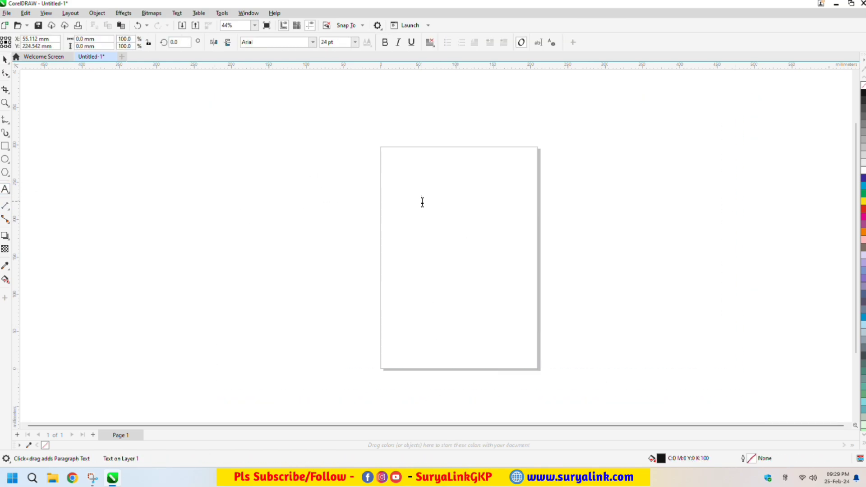
click(423, 200)
text(hello)
key(space)
text(friend)
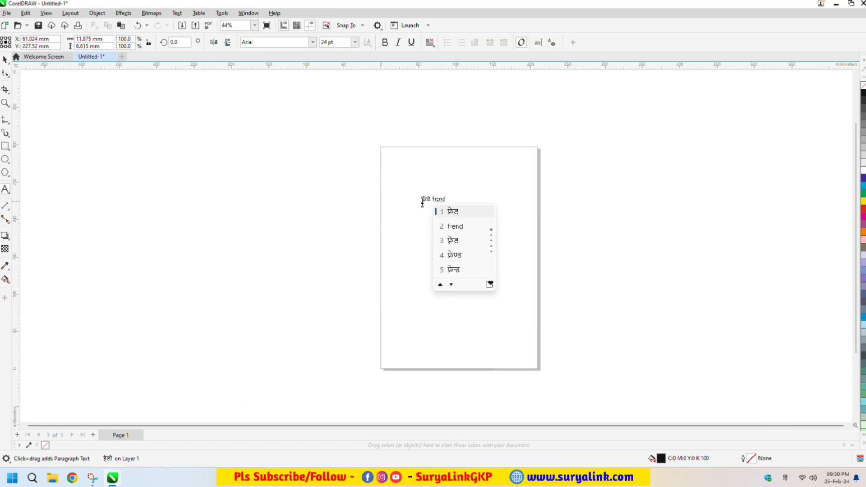
key(space)
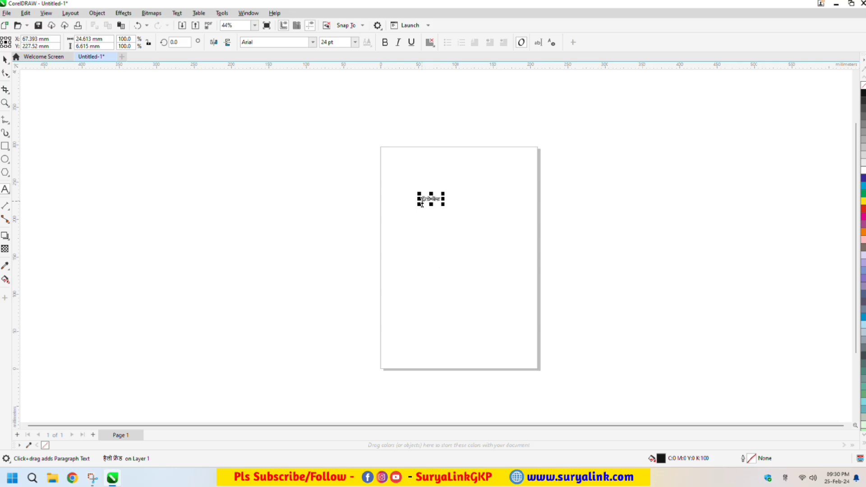
text(please)
key(space)
text(subscribe)
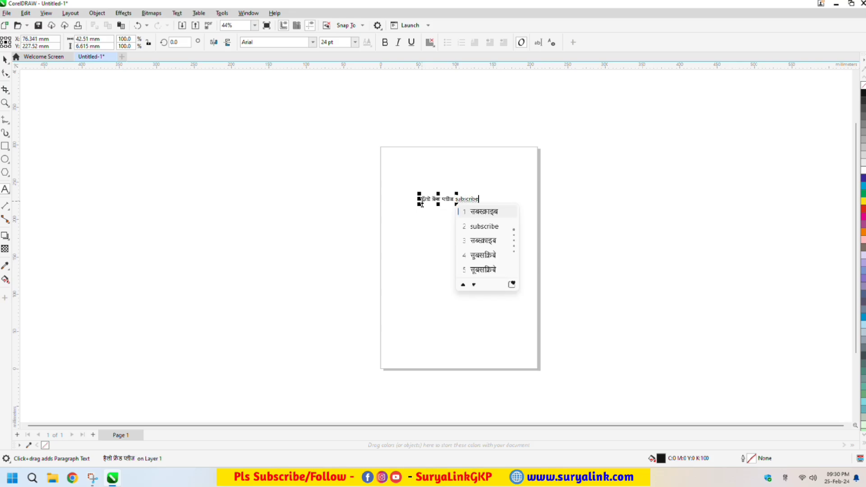
key(space)
text(us)
drag(492, 204, 699, 343)
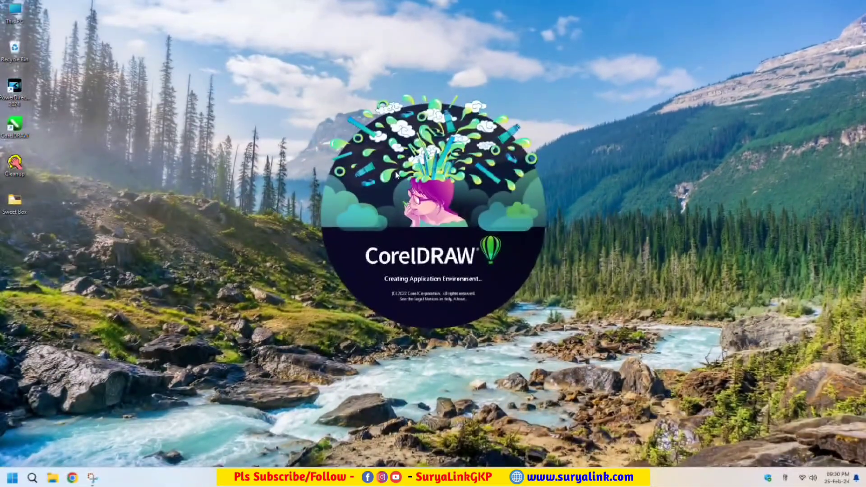
Complete the welcome line with दुकान मे आपका स्वागत है
text(dukaan लहंगा- चुन्नी)
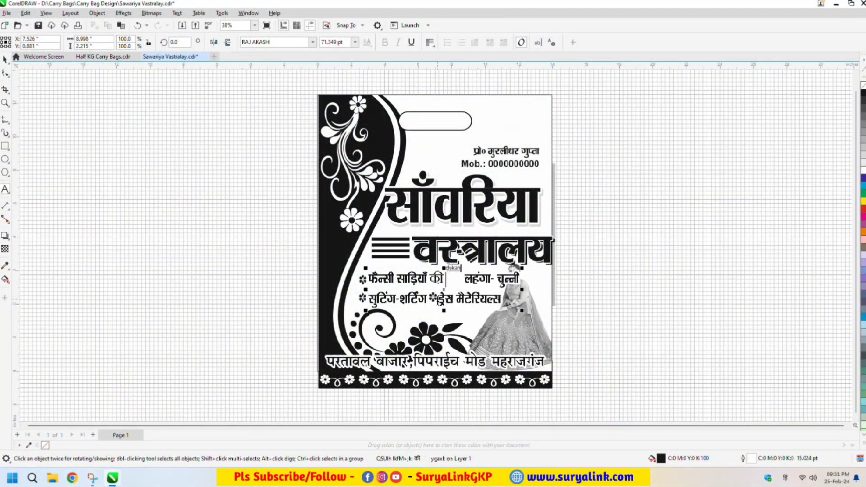
text( me apka)
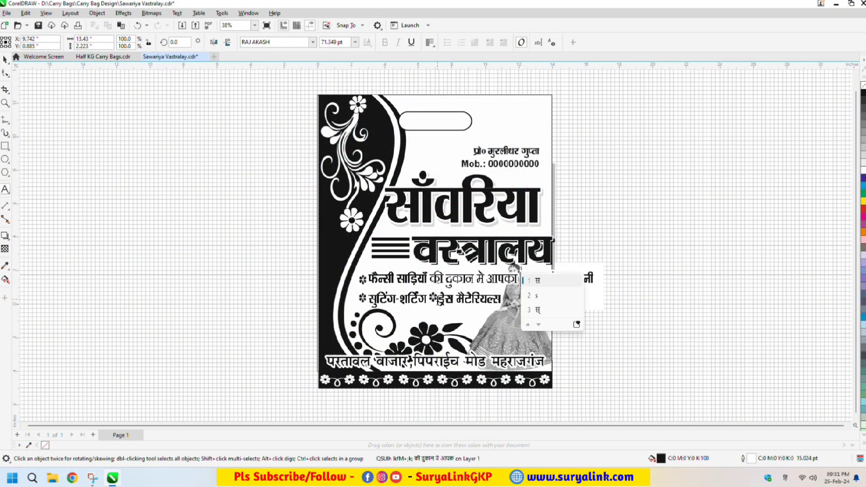
key(space)
text(swagat)
key(space)
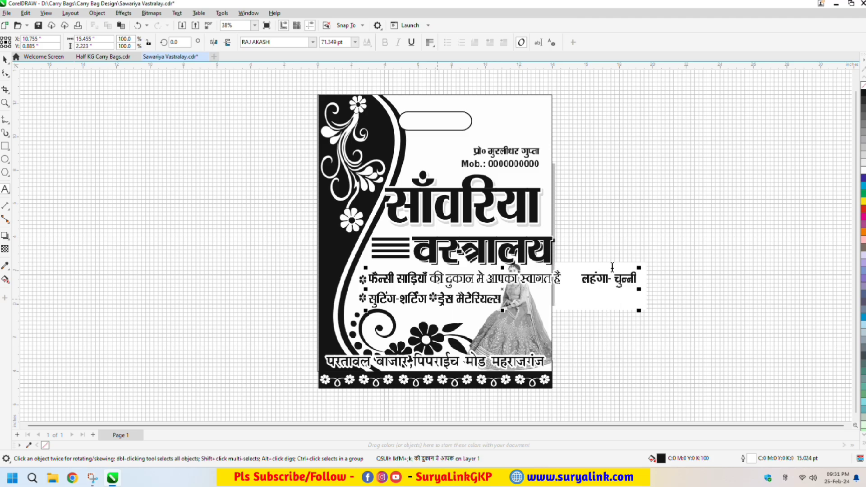
text(hai)
key(space)
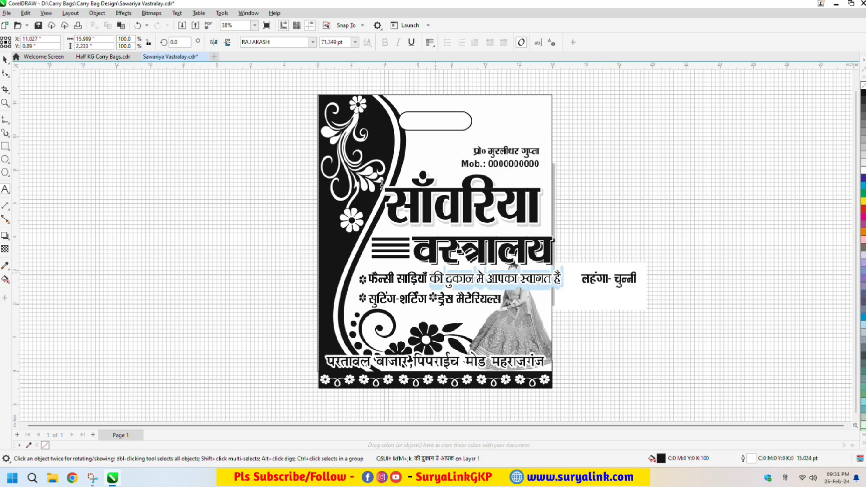
Bold the selected welcome letters and move the two-line text to the empty left canvas
click(385, 42)
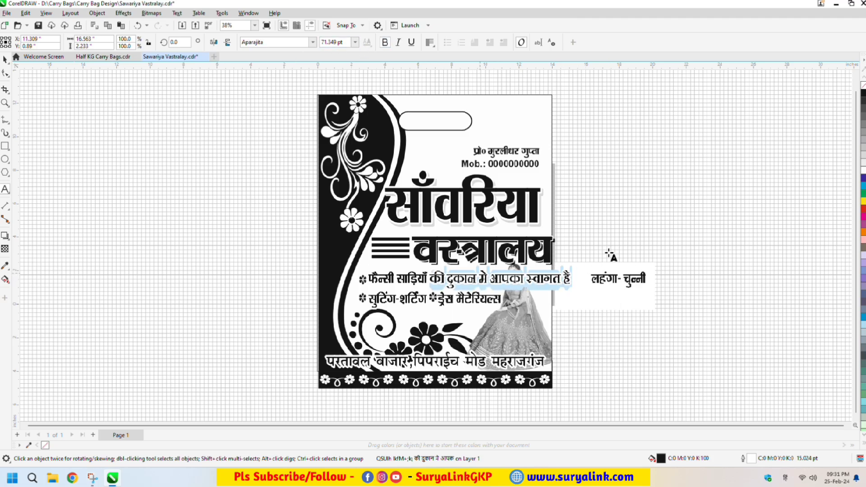
key(ctrl+space)
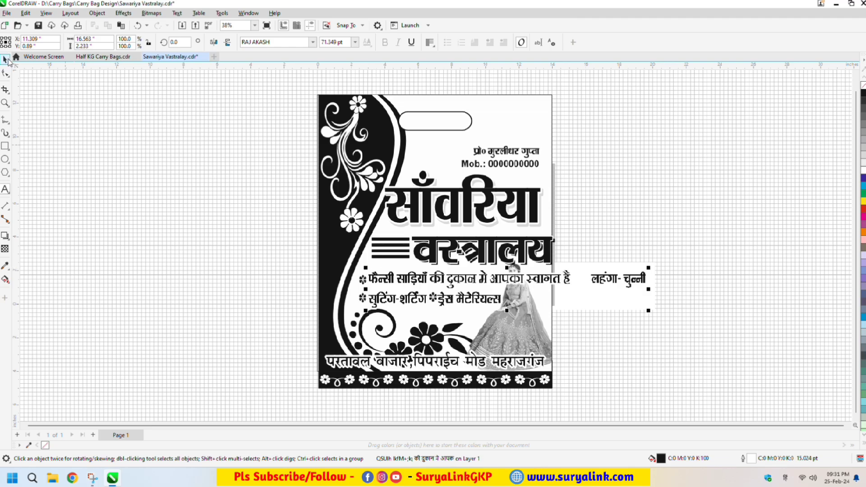
drag(497, 289, 218, 243)
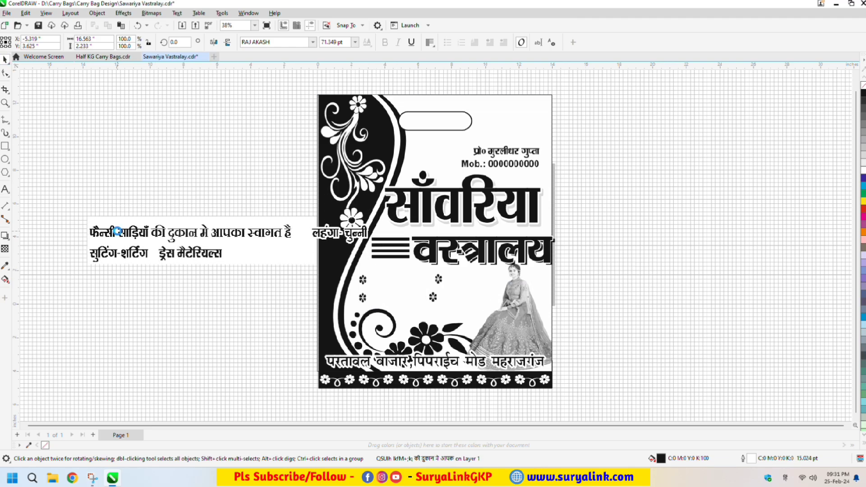
click(217, 307)
click(444, 256)
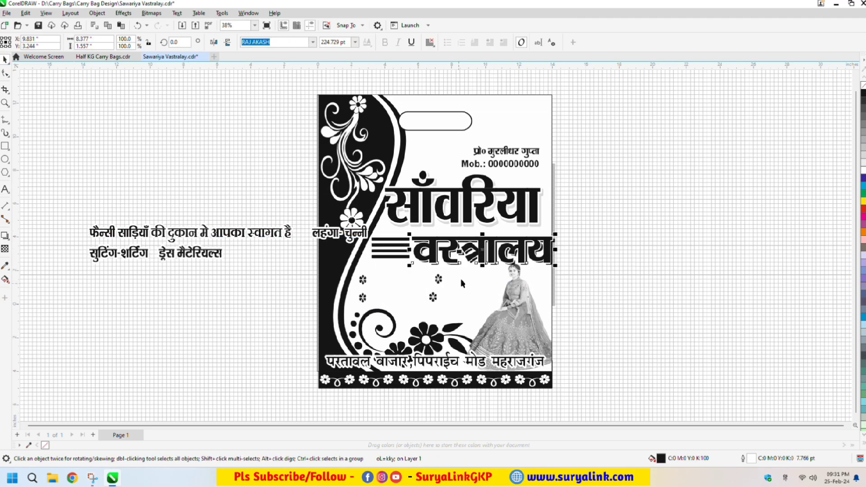
Replace महराजगंज with गोरखपुर in the bottom address line
click(456, 364)
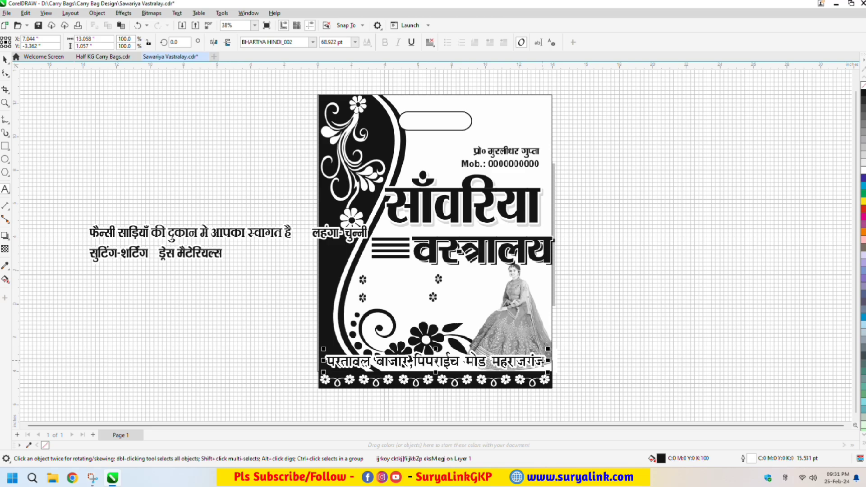
text(gorakhp)
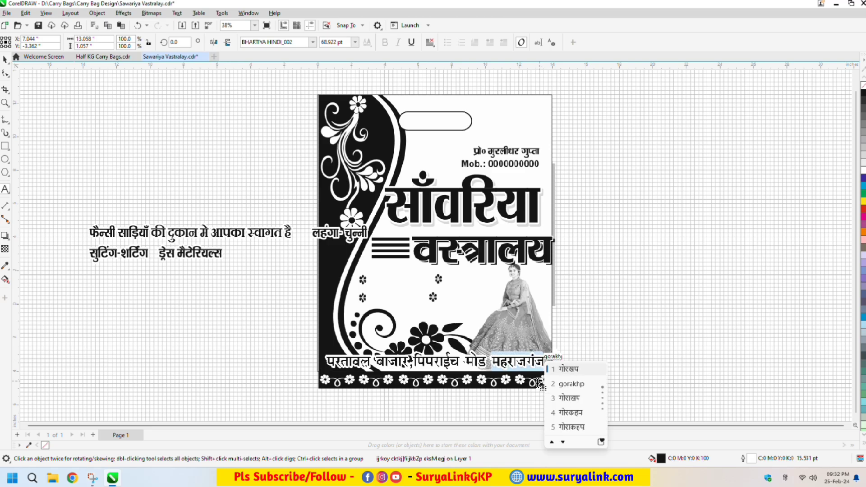
text(ur)
key(space)
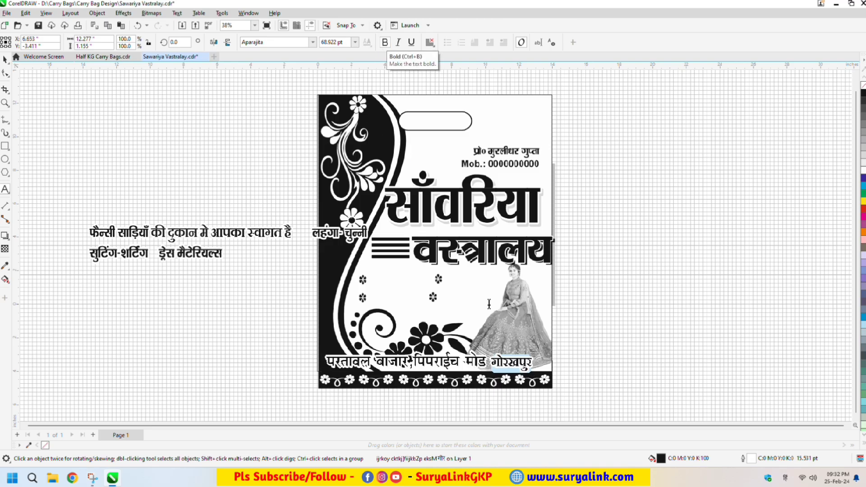
Browse the font list without changing the font, then move the stray small text off the page
click(313, 42)
scroll(294, 171, down, 4)
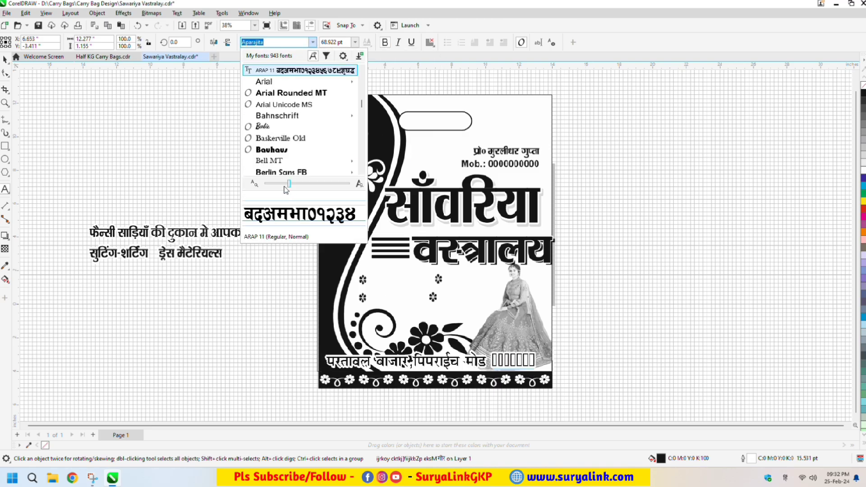
scroll(312, 95, down, 1)
scroll(311, 96, down, 1)
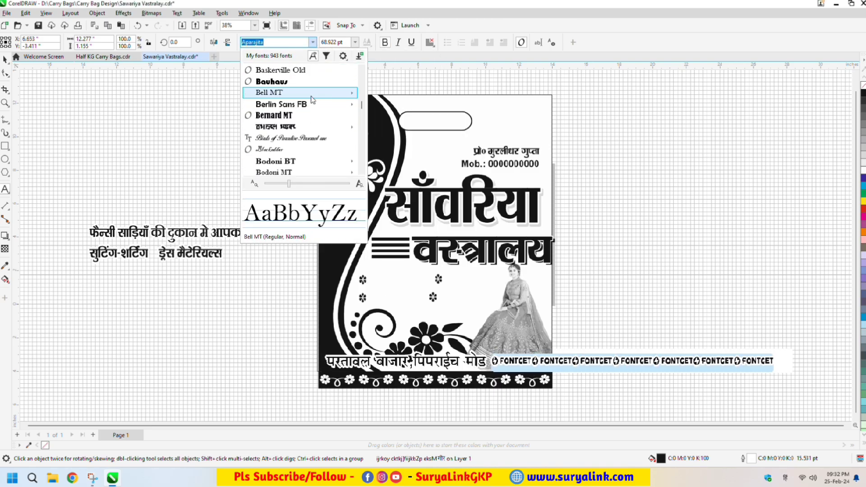
key(Escape)
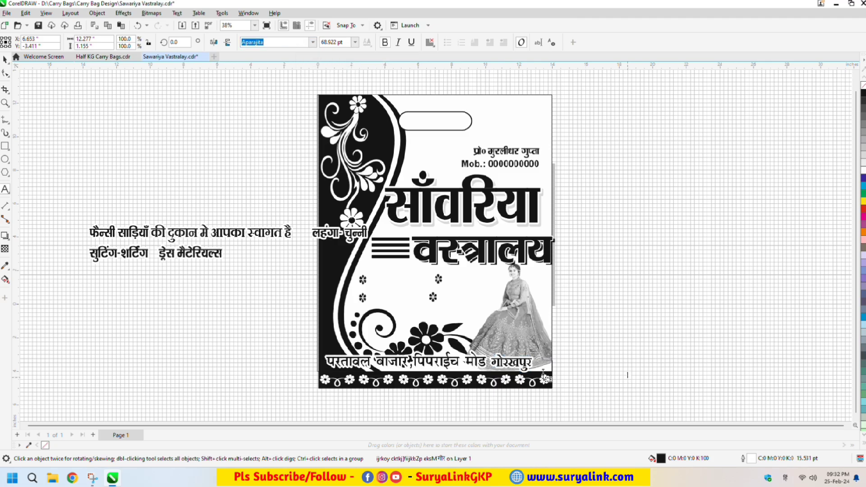
click(502, 380)
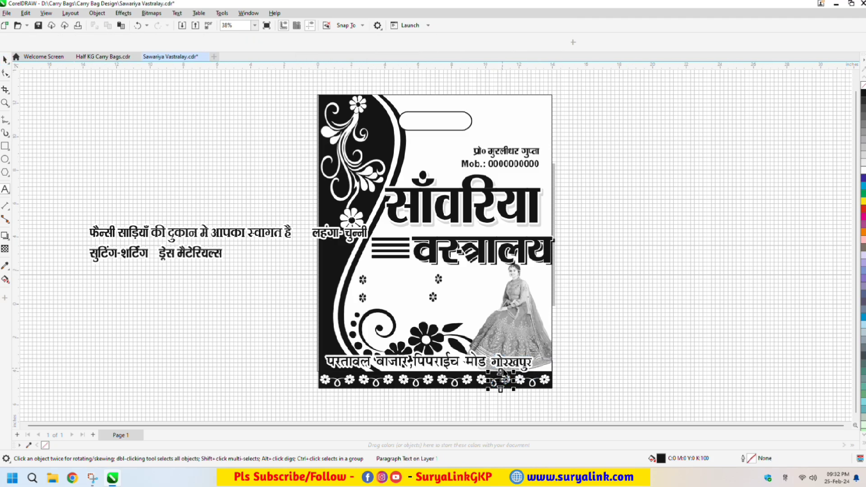
drag(502, 380, 629, 284)
In the Half KG Carry Bags design, add the line साथ ही यूट्यूब पर सबस्क्राइब करे below the offer paragraph
click(126, 56)
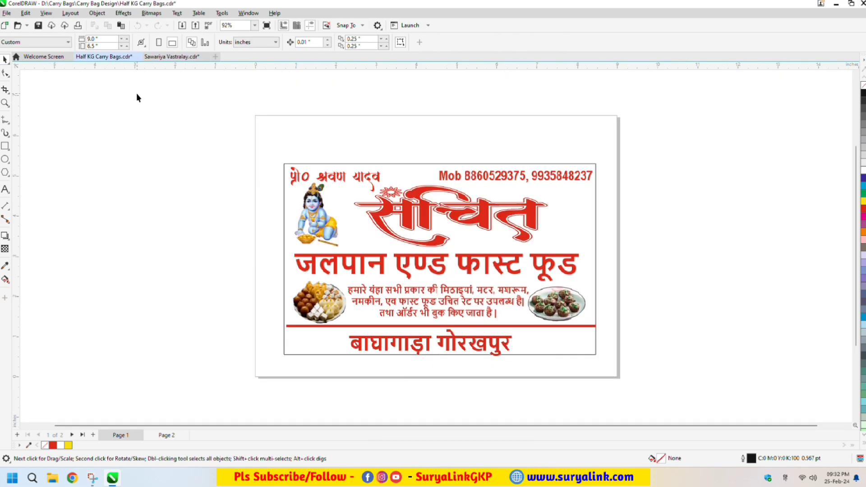
click(435, 301)
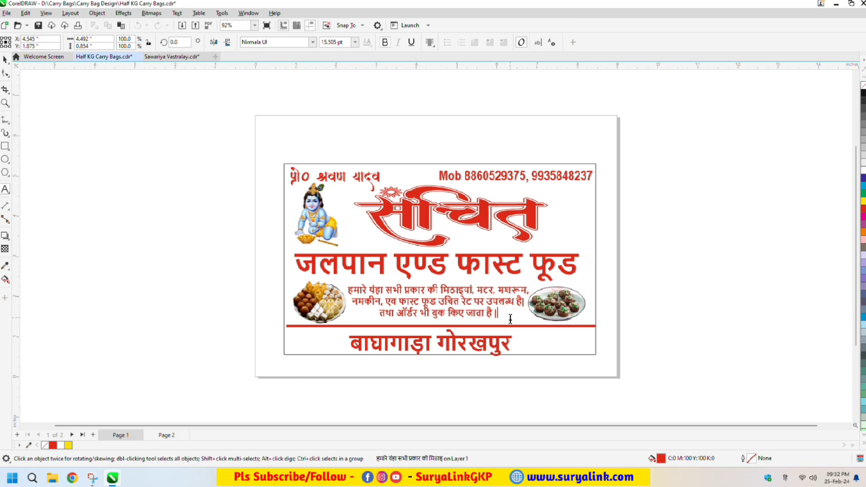
key(Return)
text(sath )
text(hi youtube )
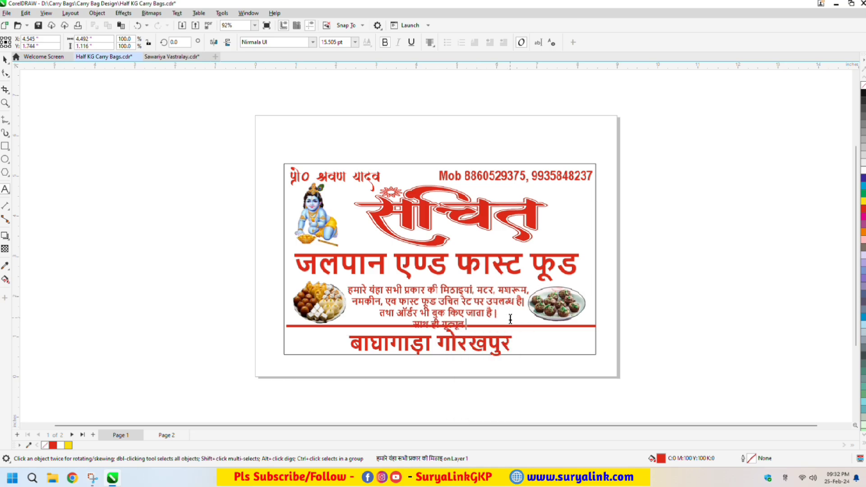
text(par sabprakar )
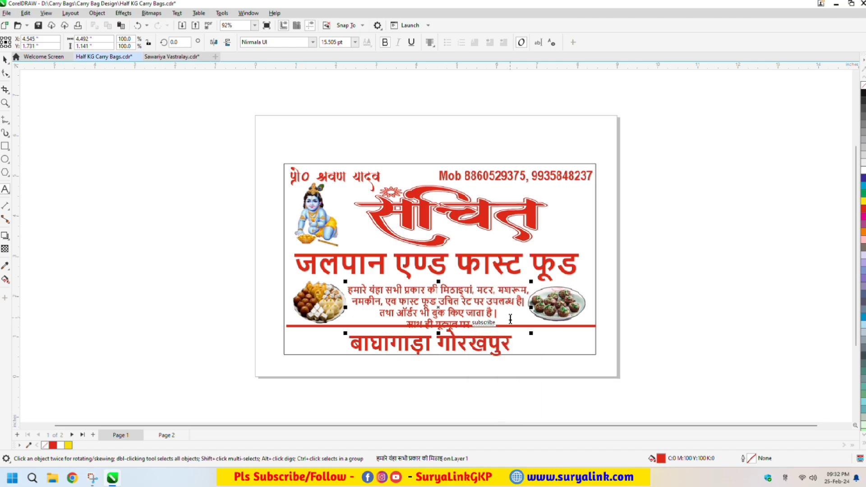
text(kare)
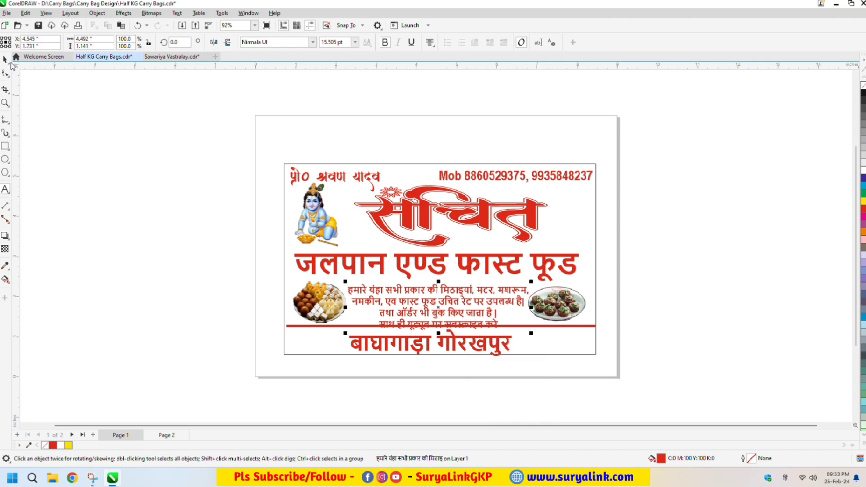
Move the offer paragraph left off the page and set its text to 150 pt
drag(352, 287, 108, 254)
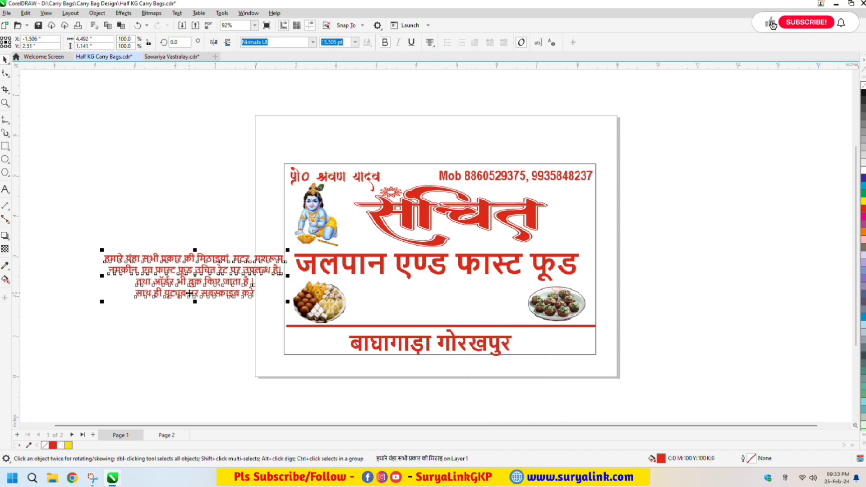
drag(258, 293, 123, 250)
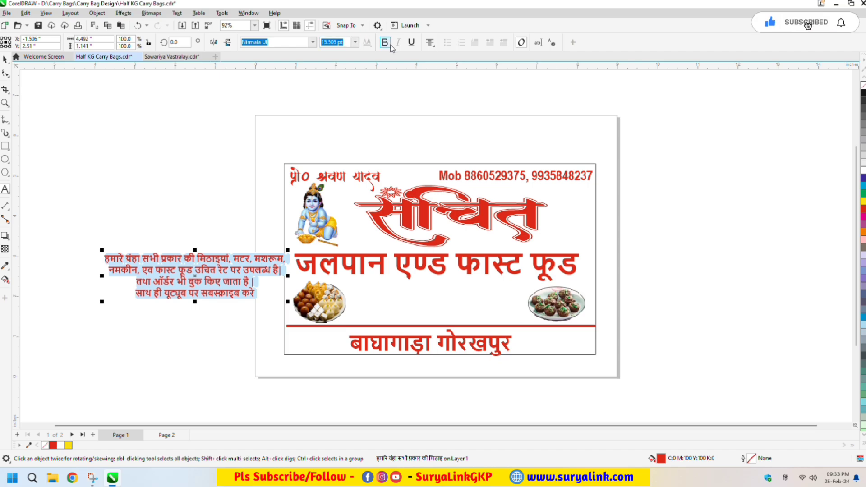
click(355, 42)
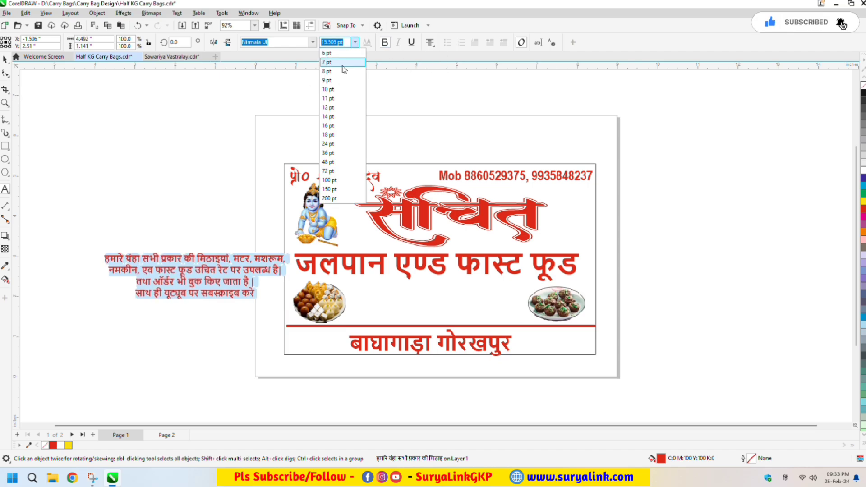
click(331, 135)
click(355, 42)
click(330, 189)
scroll(271, 209, down, 3)
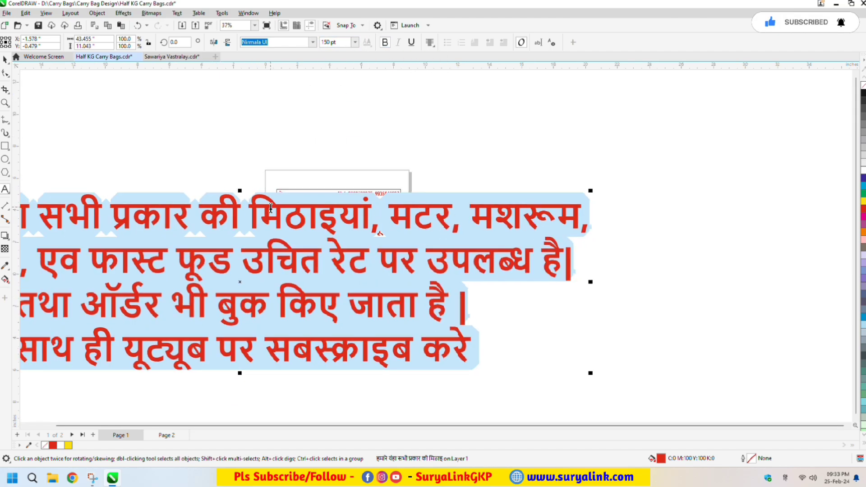
Close both the Half KG Carry Bags and Sawariya Vastralay designs without saving
key(ctrl+z)
key(ctrl+F4)
click(434, 260)
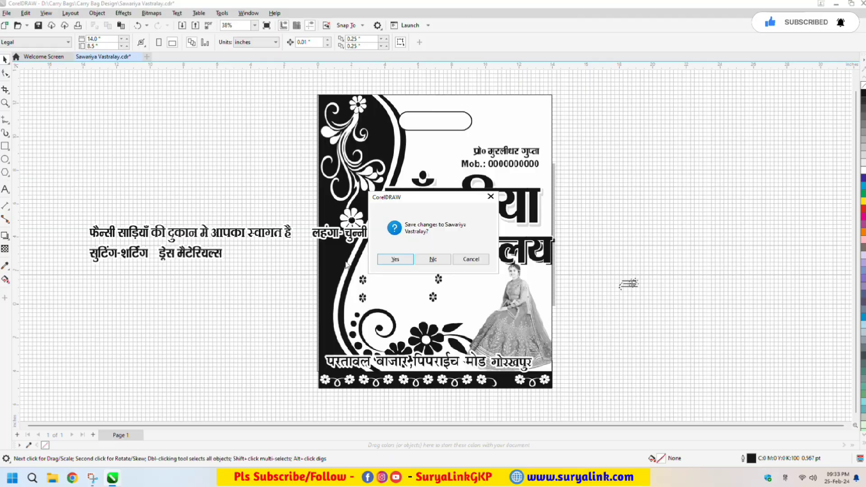
click(432, 261)
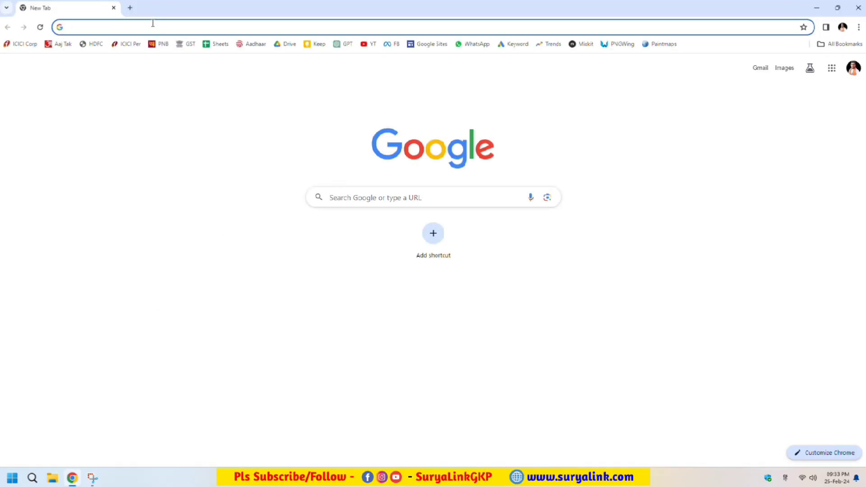
Search Chrome for 'हेलो फ्रेंड कैसे हो आप लोग' by typing 'helo f kaise ho aap log' phonetically
click(153, 26)
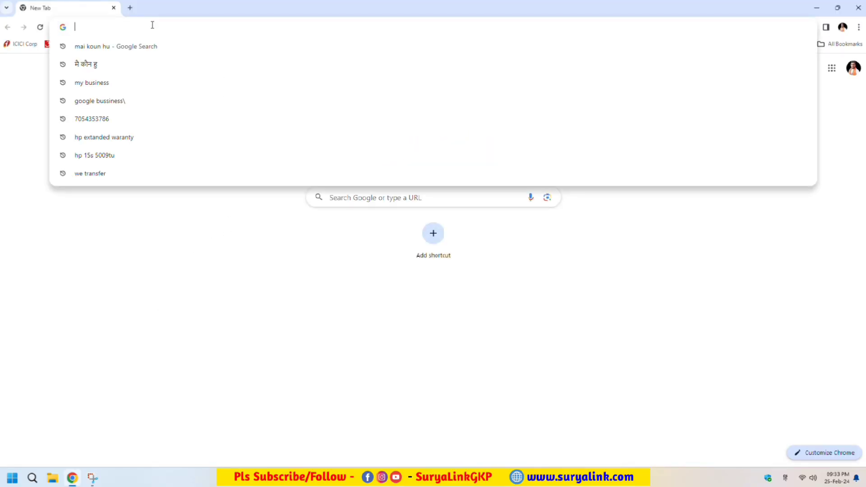
text(h)
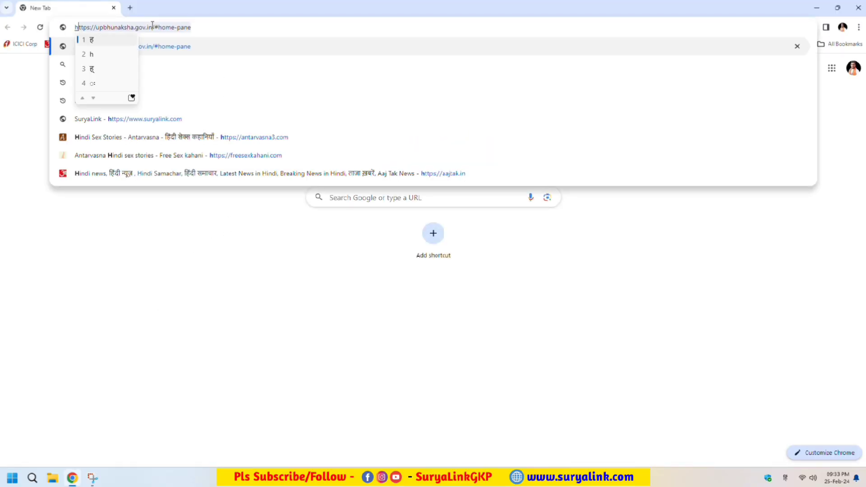
text(elo f)
text( k)
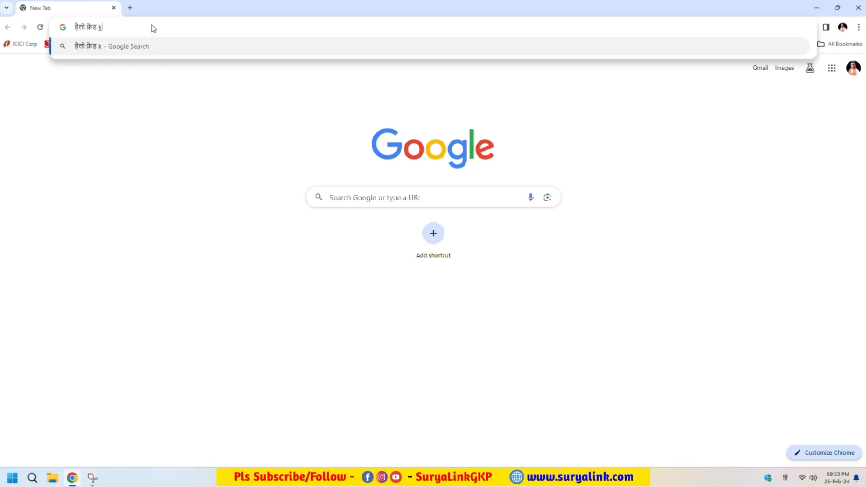
text(aise ho aap log)
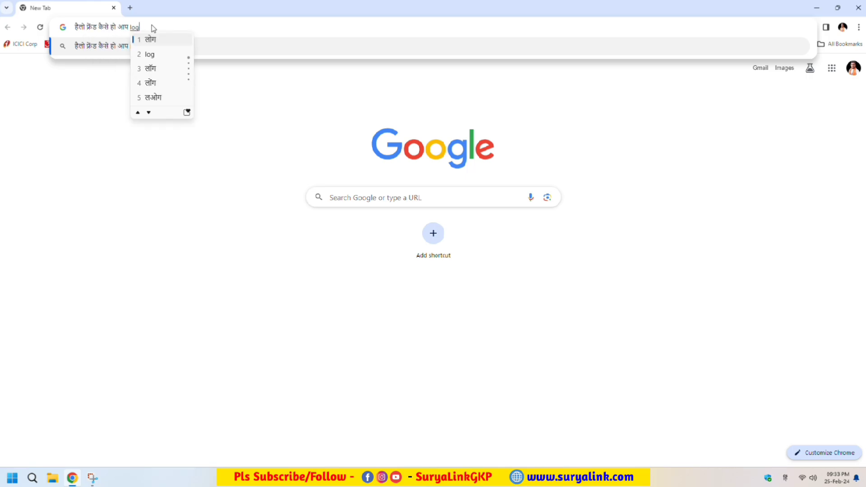
key(Return)
scroll(284, 192, down, 5)
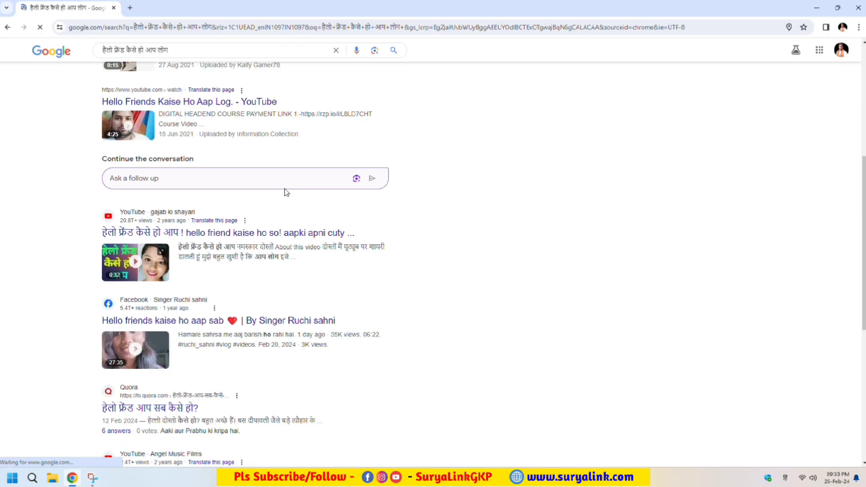